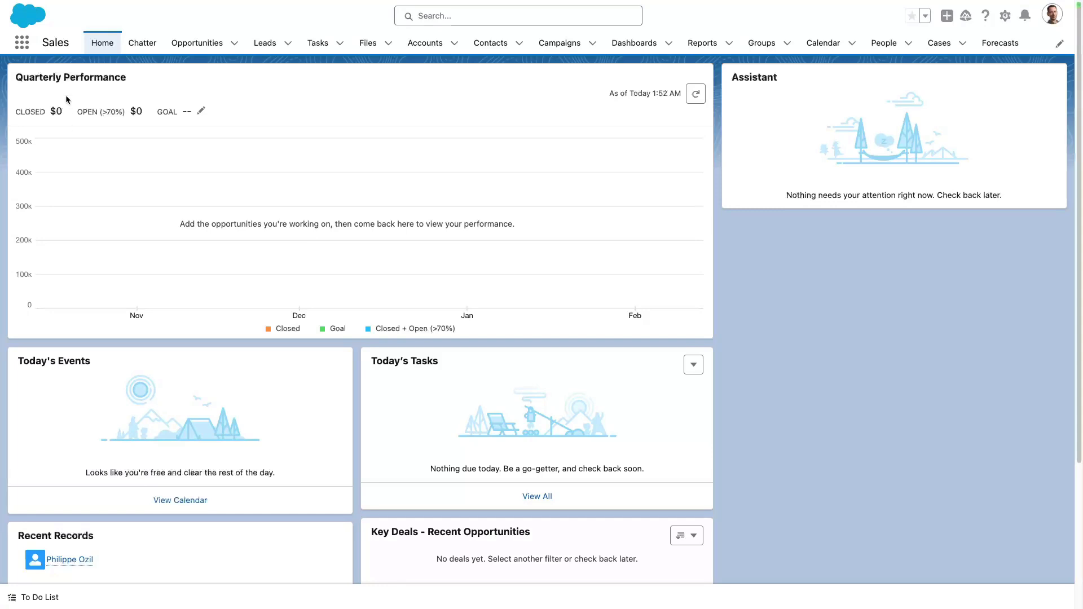
Step: Open the Dreamhouse app's Property Explorer page from the App Launcher
left_click(21, 43)
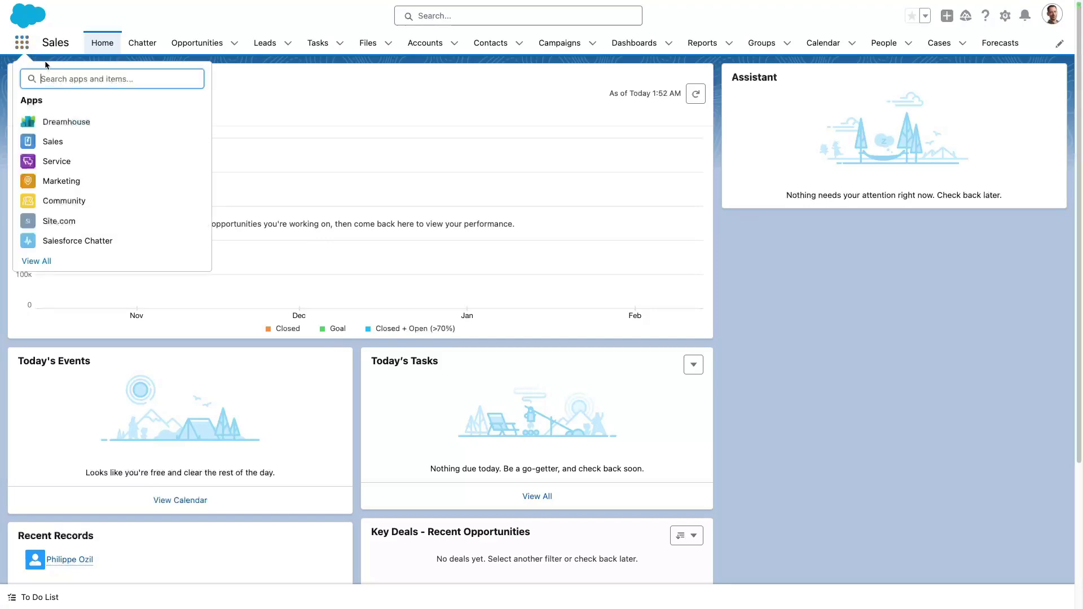
left_click(113, 124)
left_click(192, 56)
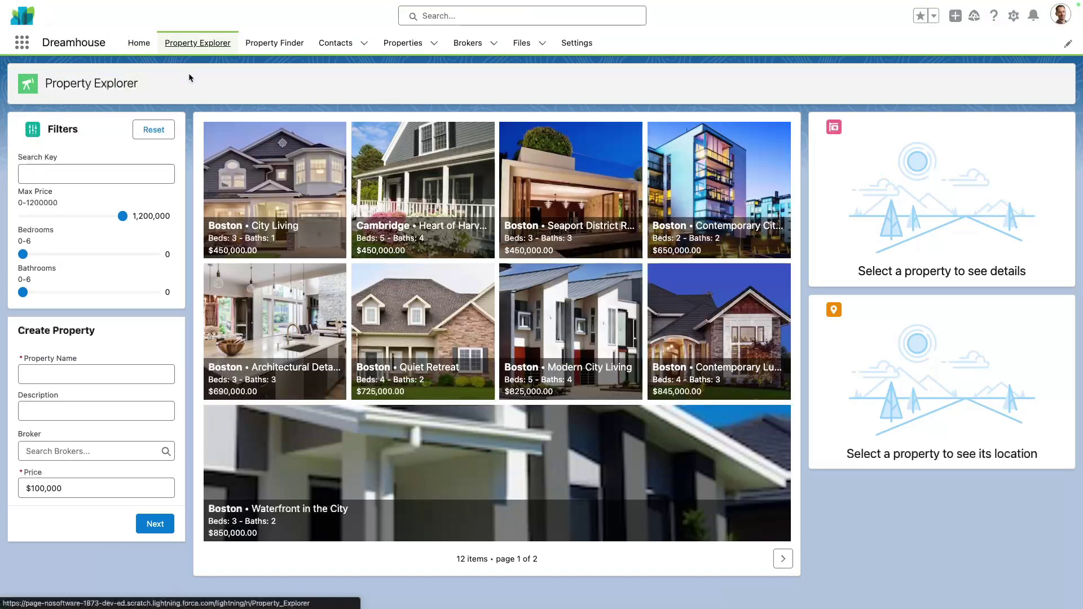
Step: Filter properties to max price 900,000, 2 bedrooms and 3 bathrooms, then view Seaport District Retreat
left_click(102, 217)
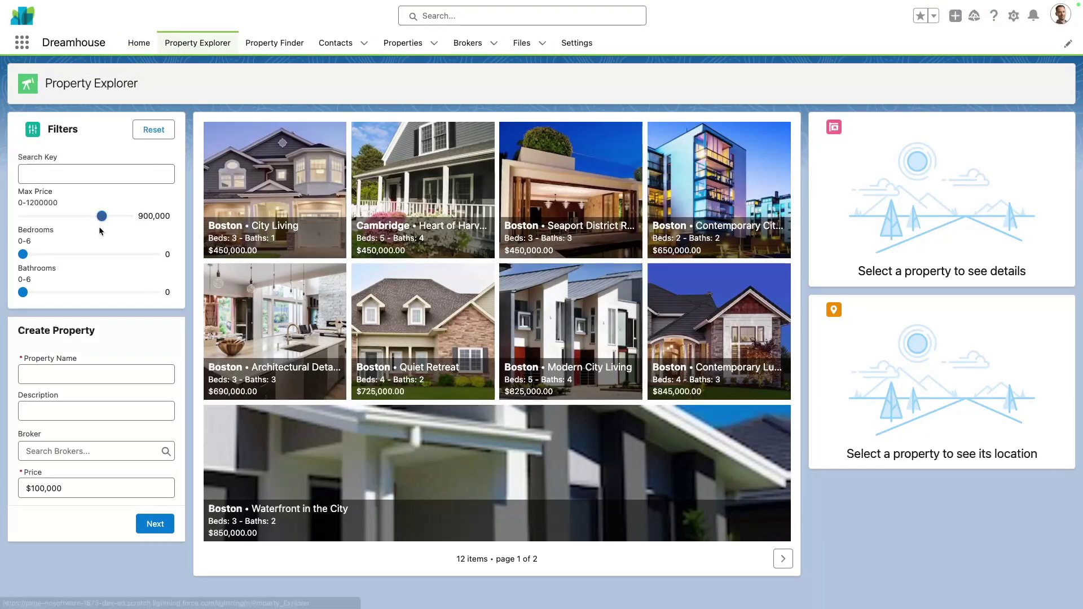
left_click(71, 254)
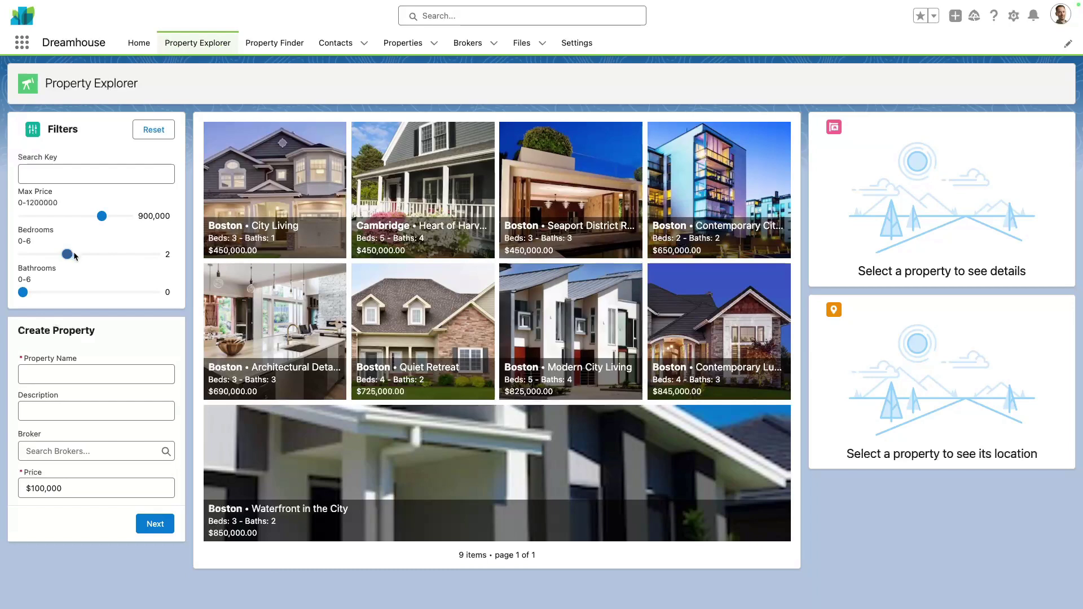
left_click(97, 293)
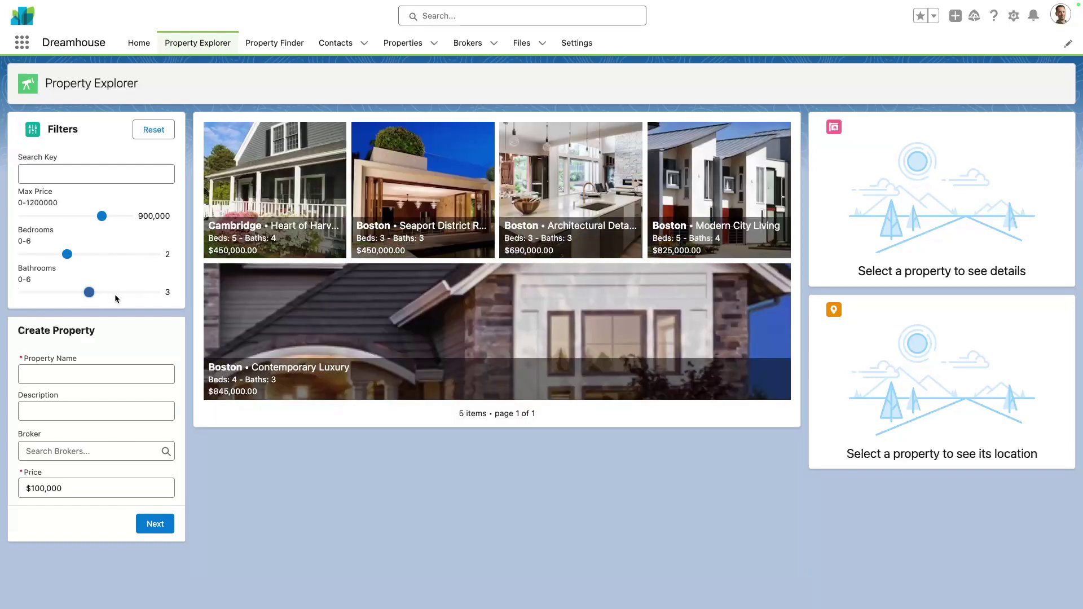
left_click(262, 202)
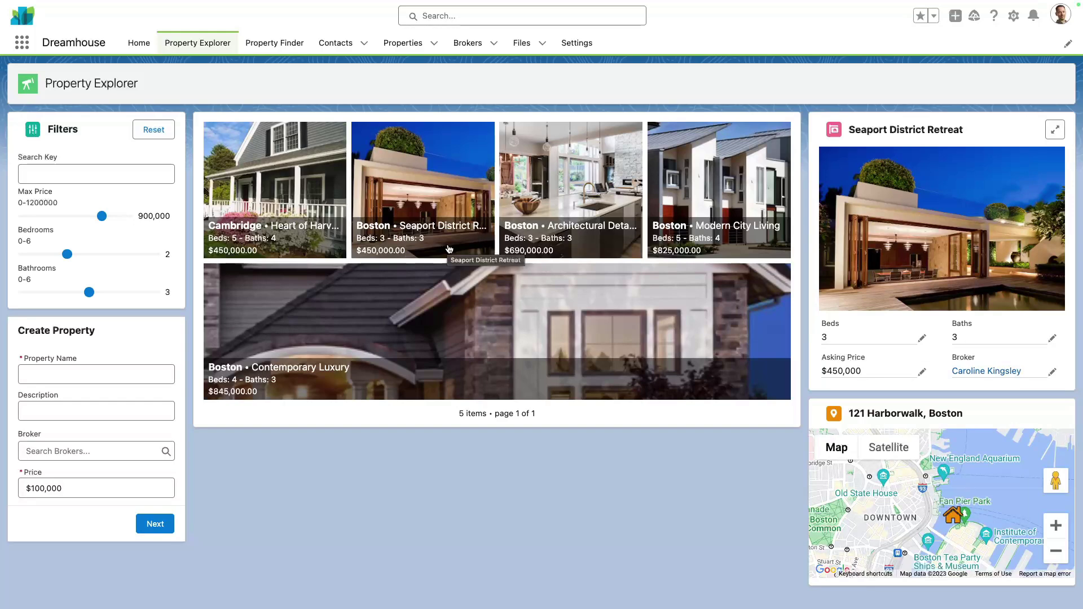
Step: Replace Seaport District Retreat's broker with one from Recent Brokers and save
left_click(1053, 372)
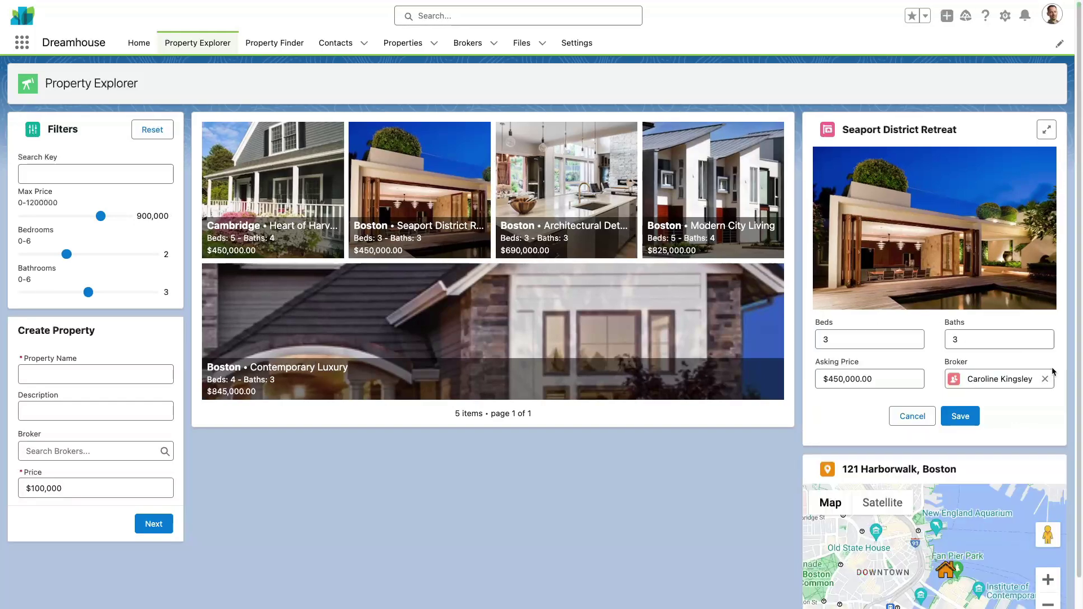
left_click(1046, 379)
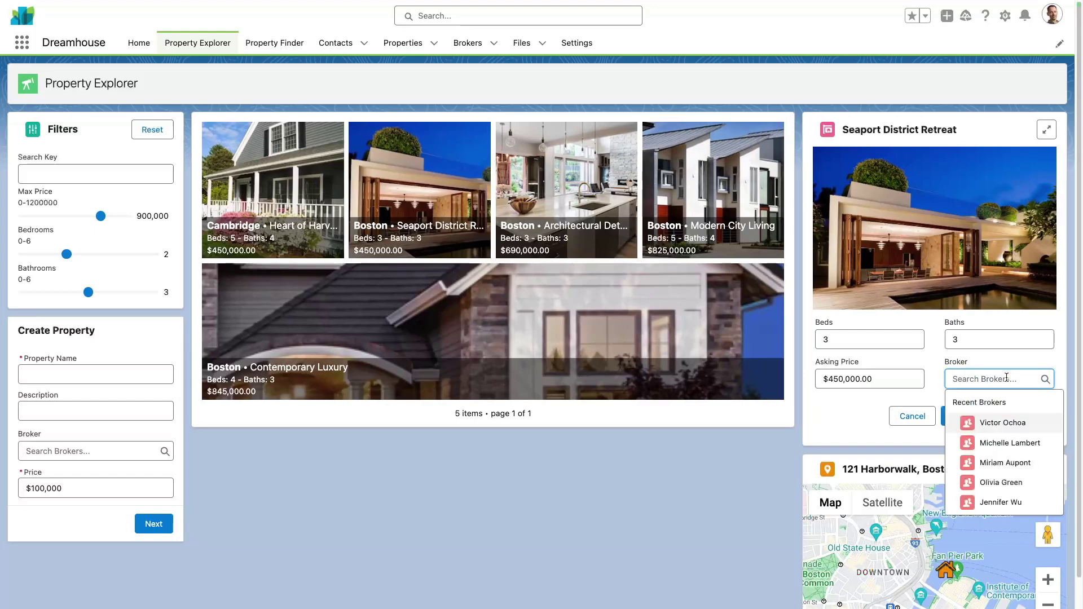
left_click(1010, 427)
left_click(961, 416)
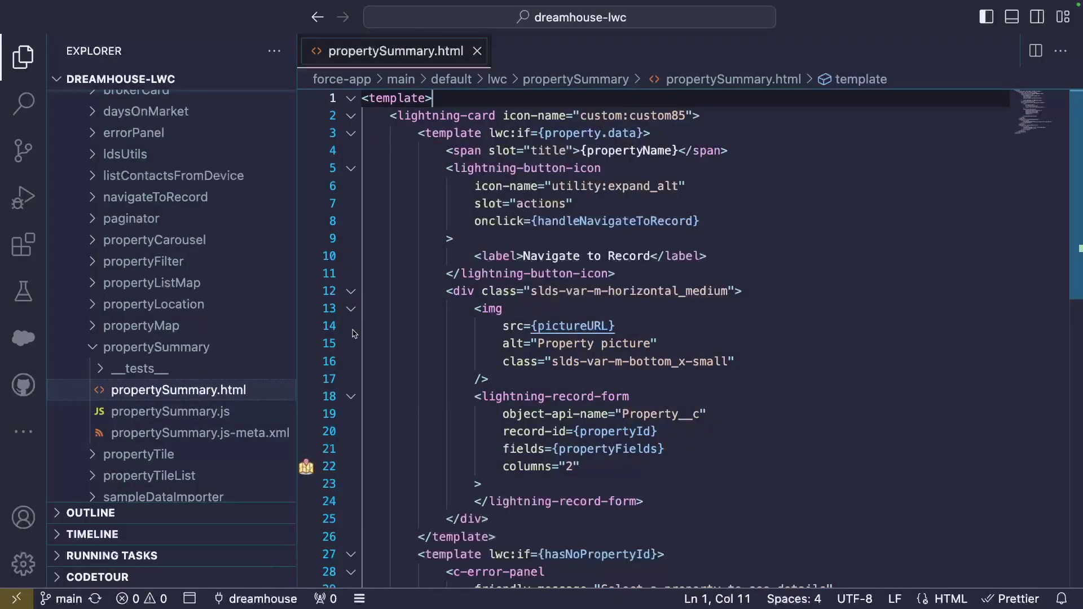
Step: Highlight the lightning-record-form block (lines 18–24), then its record-id and fields lines in propertySummary.html
left_click_drag(328, 400, 335, 501)
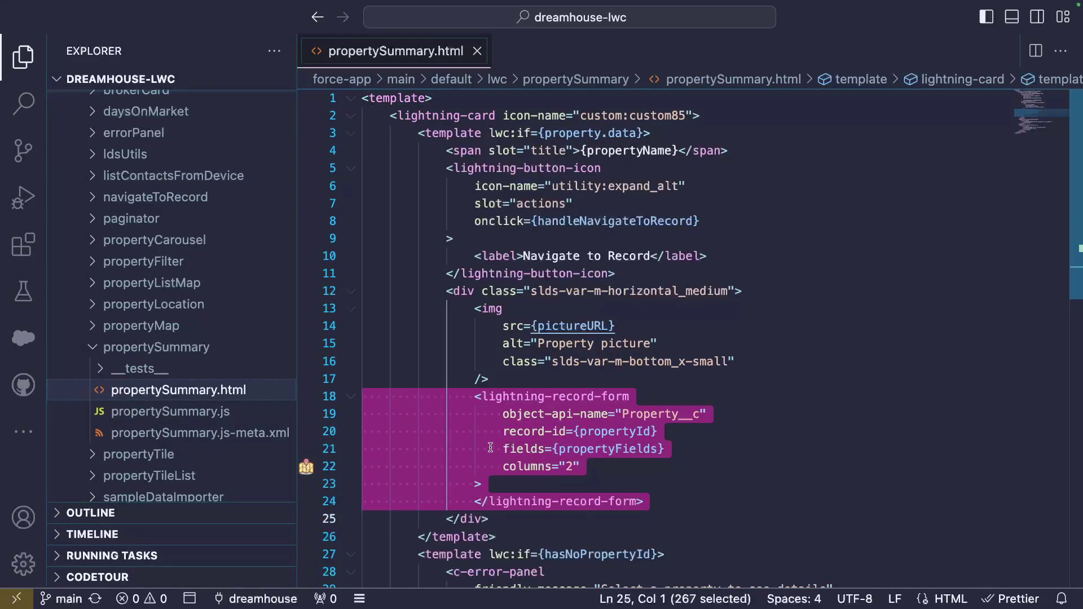
left_click(334, 432)
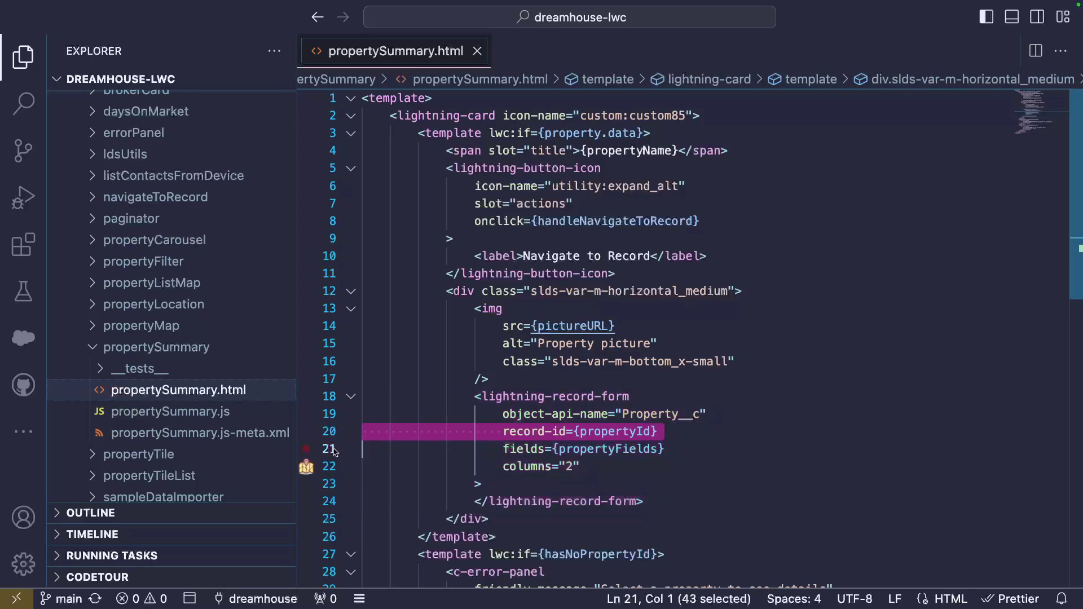
left_click(334, 450)
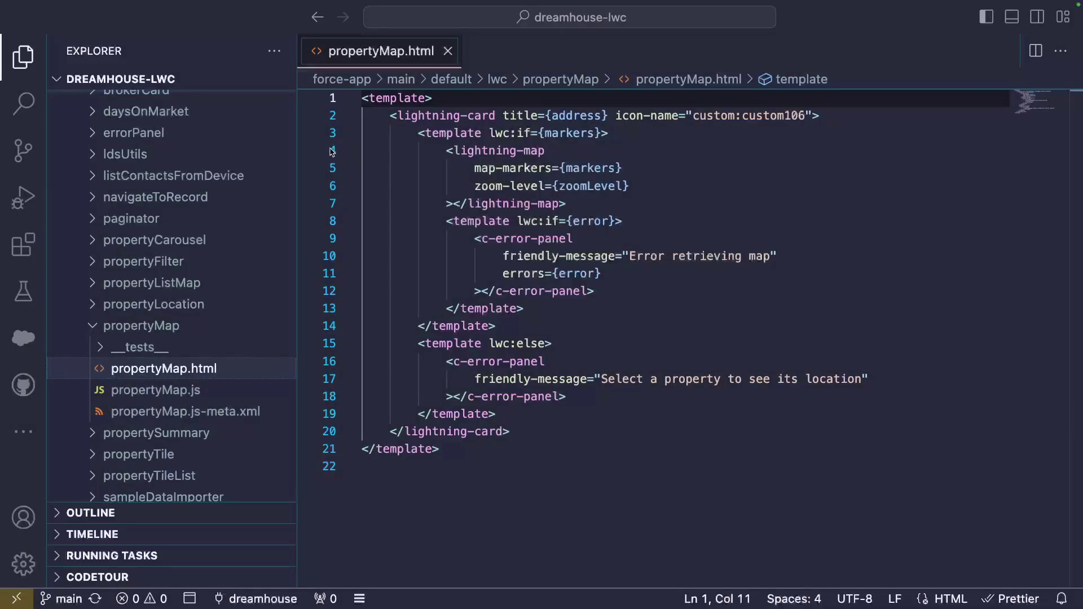
Step: Highlight propertyMap.html's lightning-map block (lines 4–7), then its map-markers and zoom-level lines
left_click_drag(332, 151, 333, 202)
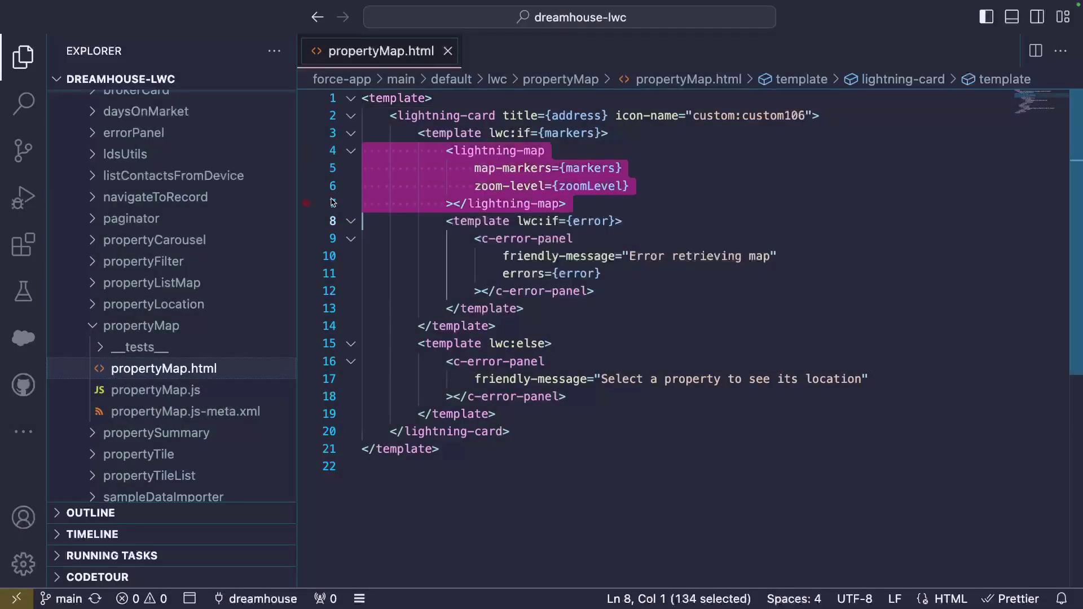
left_click(333, 169)
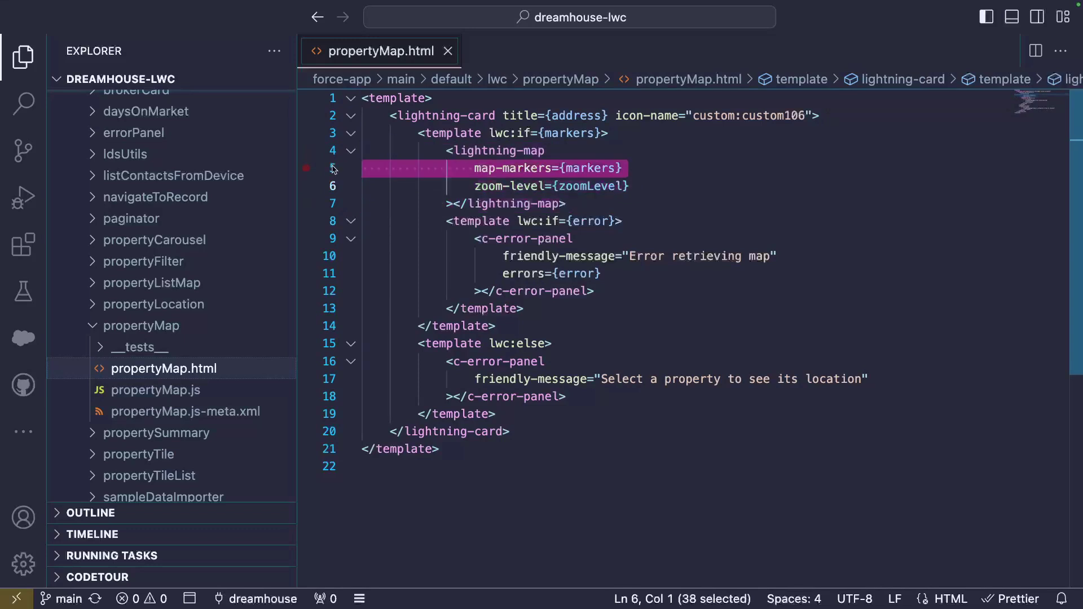
left_click(333, 187)
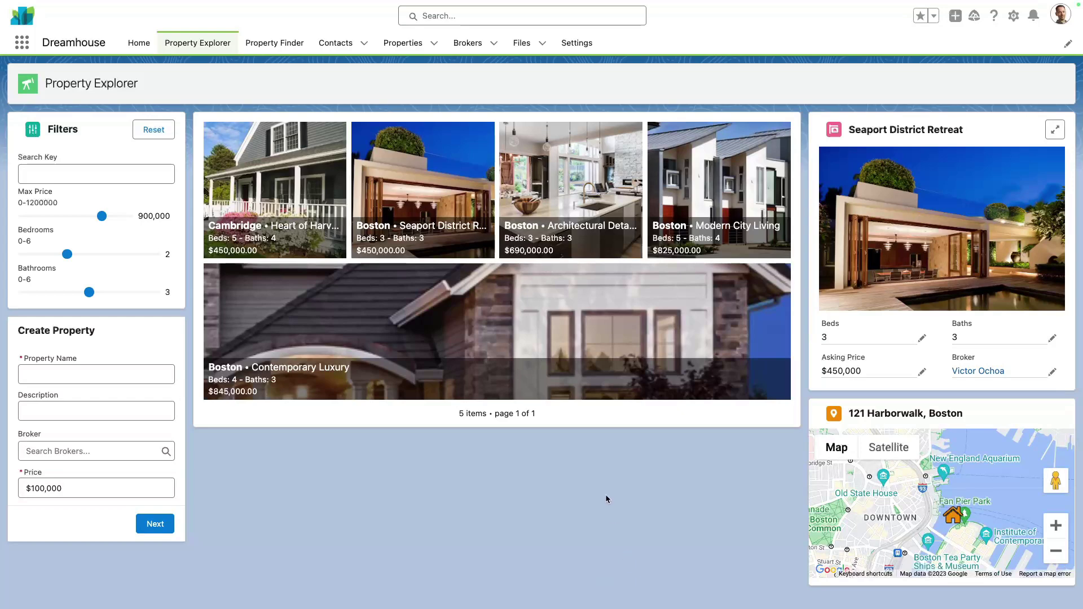
Step: Open the Property Finder map and preview six Boston property markers' cards
left_click(299, 47)
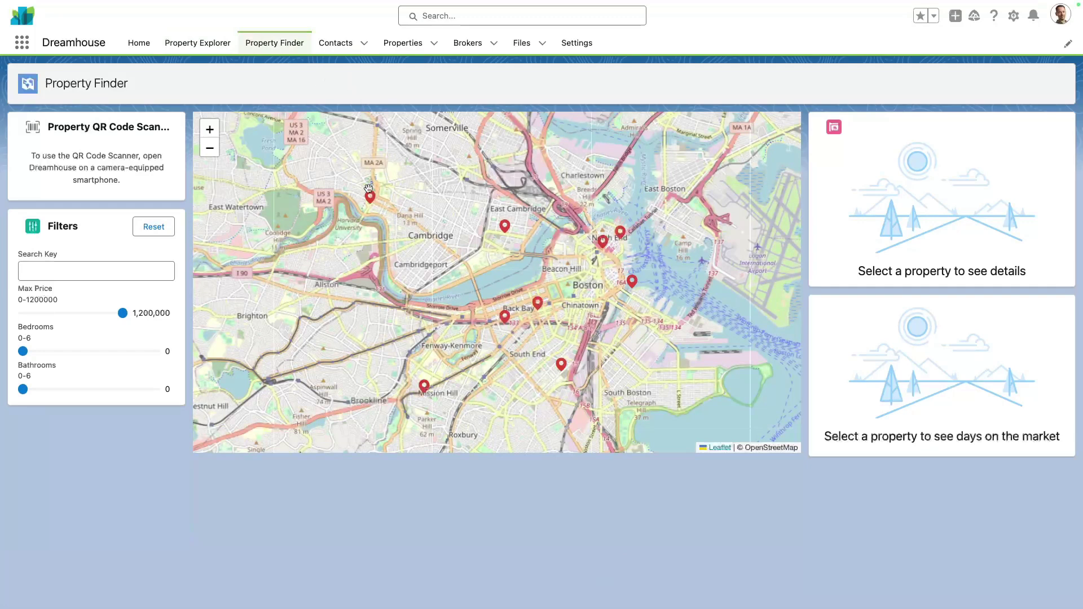
mouse_move(370, 199)
mouse_move(505, 227)
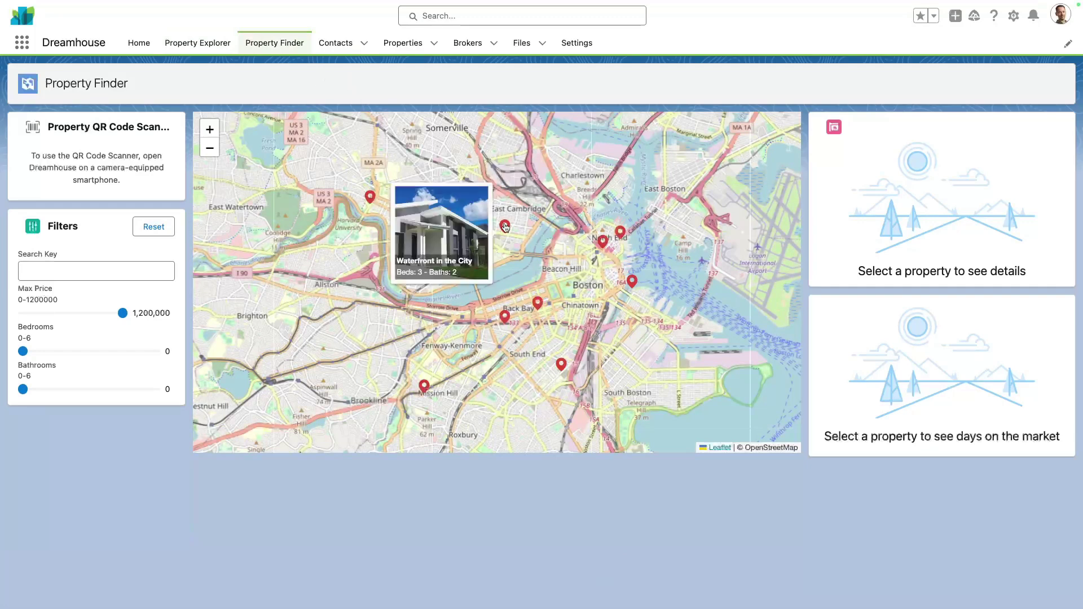
mouse_move(505, 317)
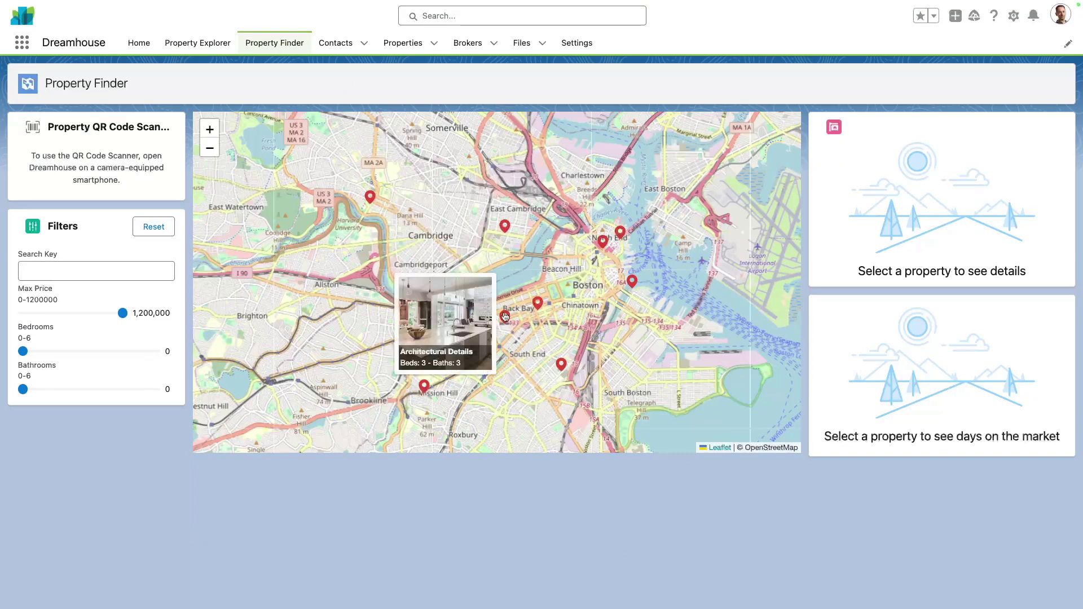
mouse_move(535, 306)
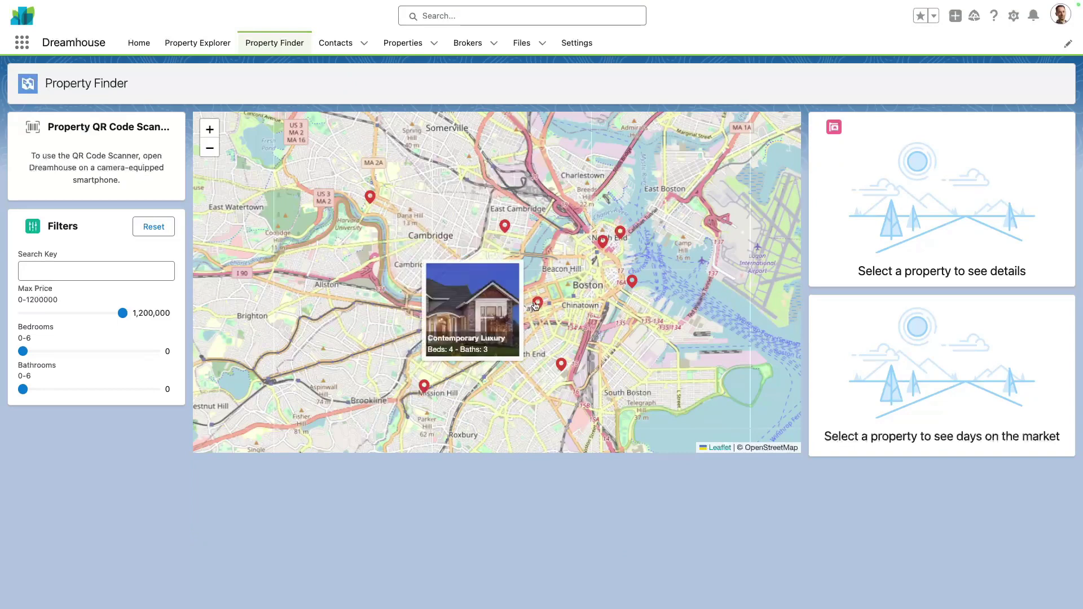
mouse_move(605, 247)
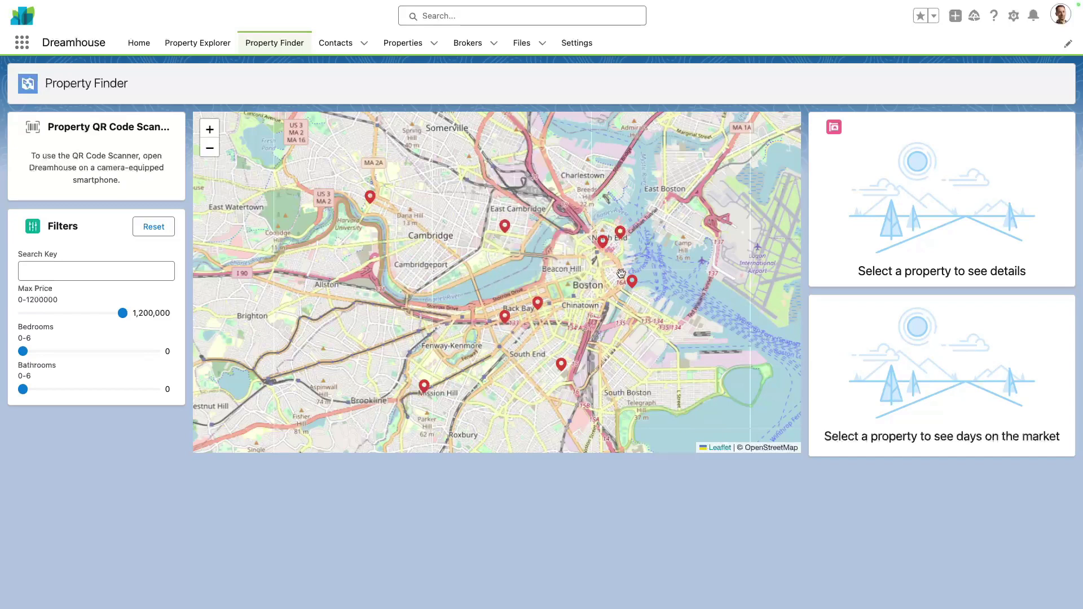
mouse_move(630, 289)
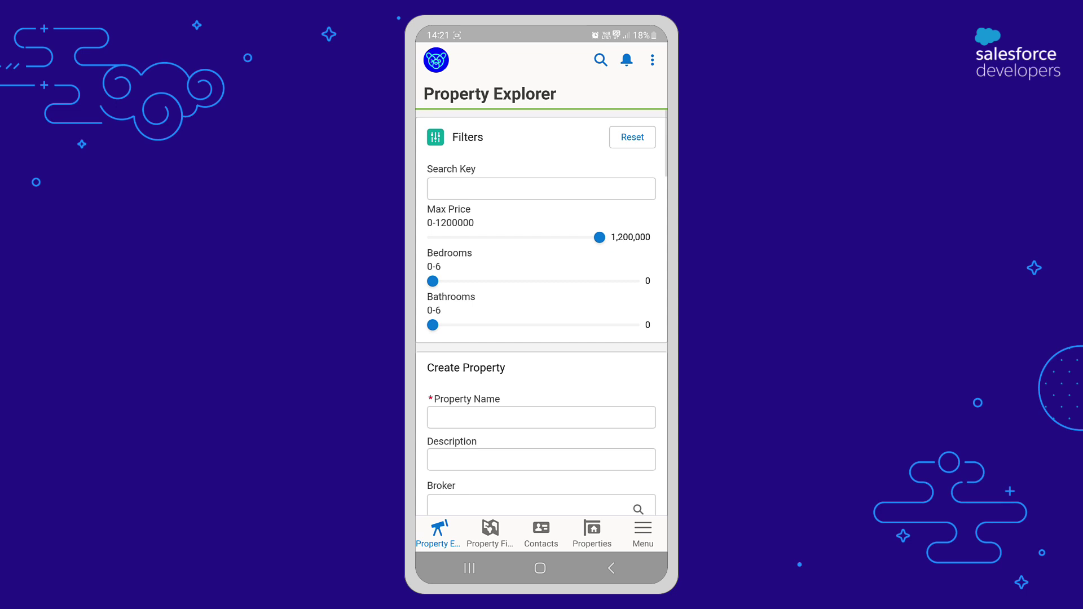
Step: Scroll Heart of Harvard Square's record down to its map, distance and picture cards
scroll(542, 311, "down", 15)
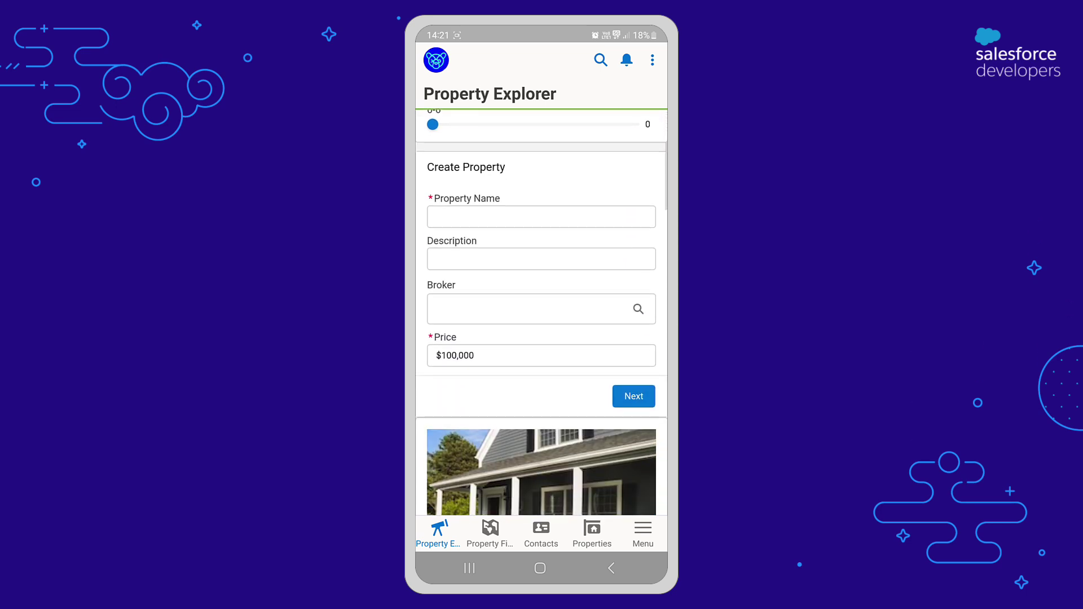
scroll(541, 310, "up", 4)
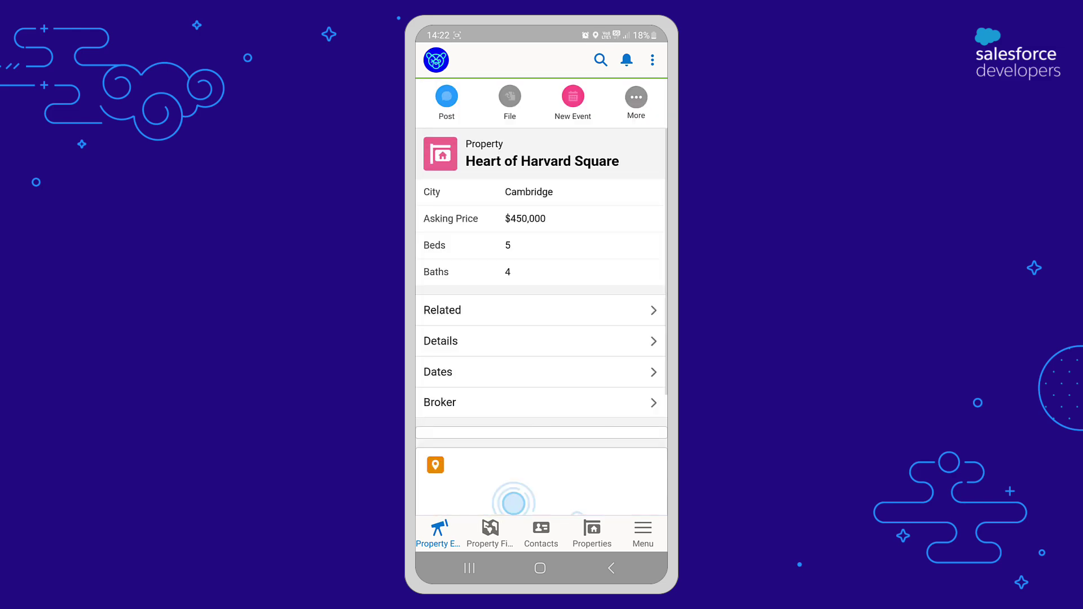
scroll(581, 406, "down", 5)
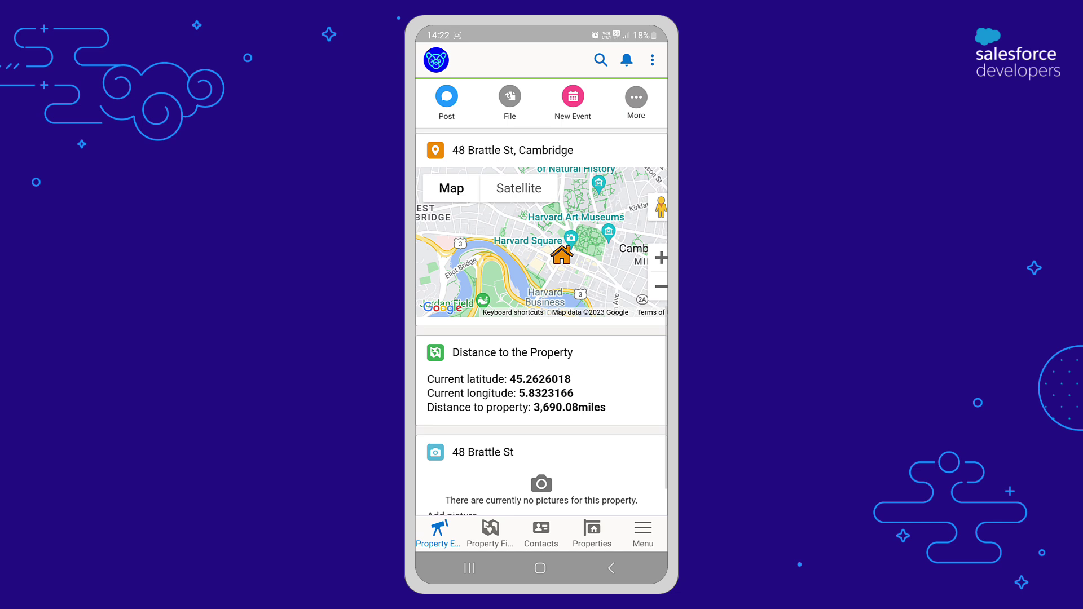
scroll(638, 339, "down", 2)
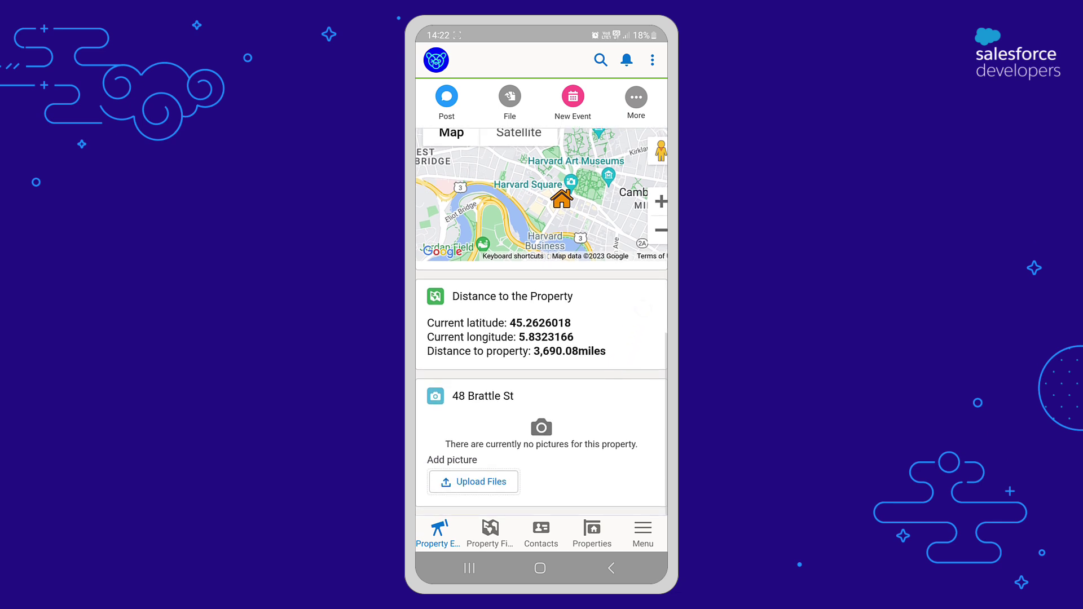
Step: Take a new camera photo and upload it to Heart of Harvard Square
left_click(474, 481)
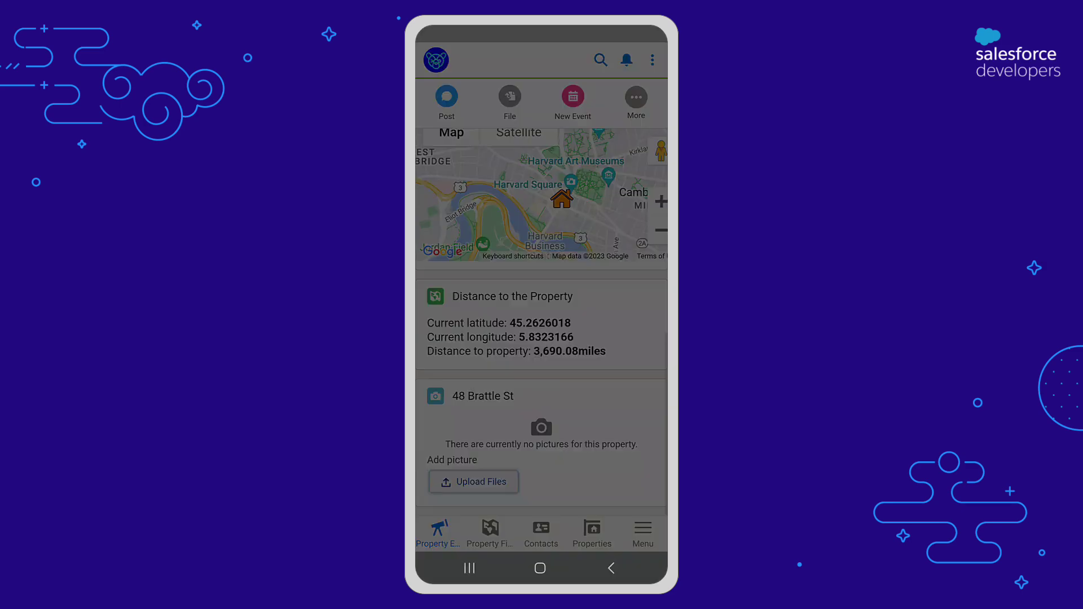
left_click(481, 484)
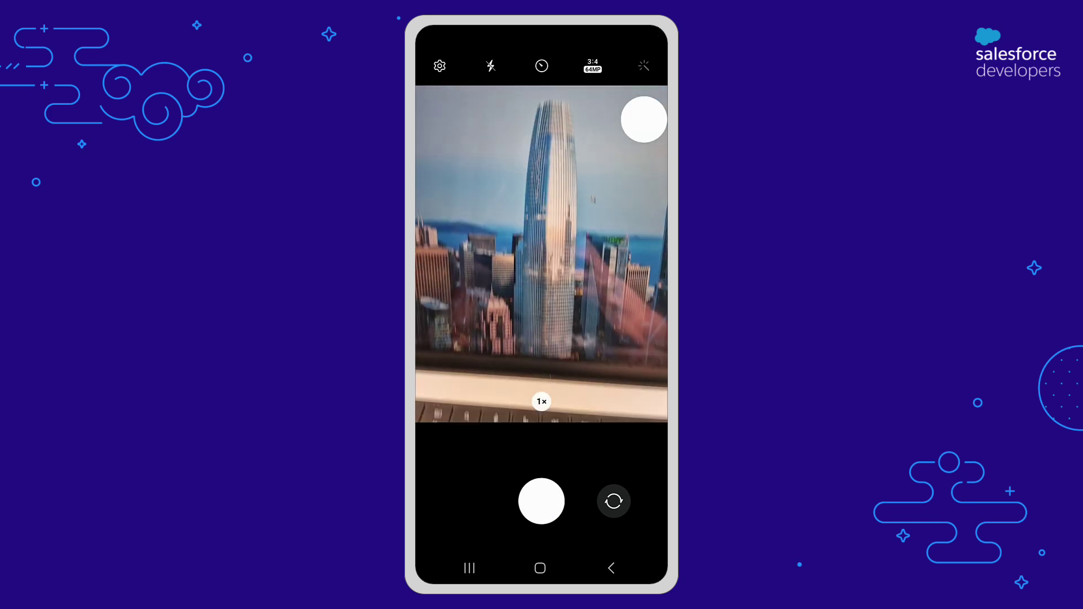
left_click(541, 501)
left_click(603, 536)
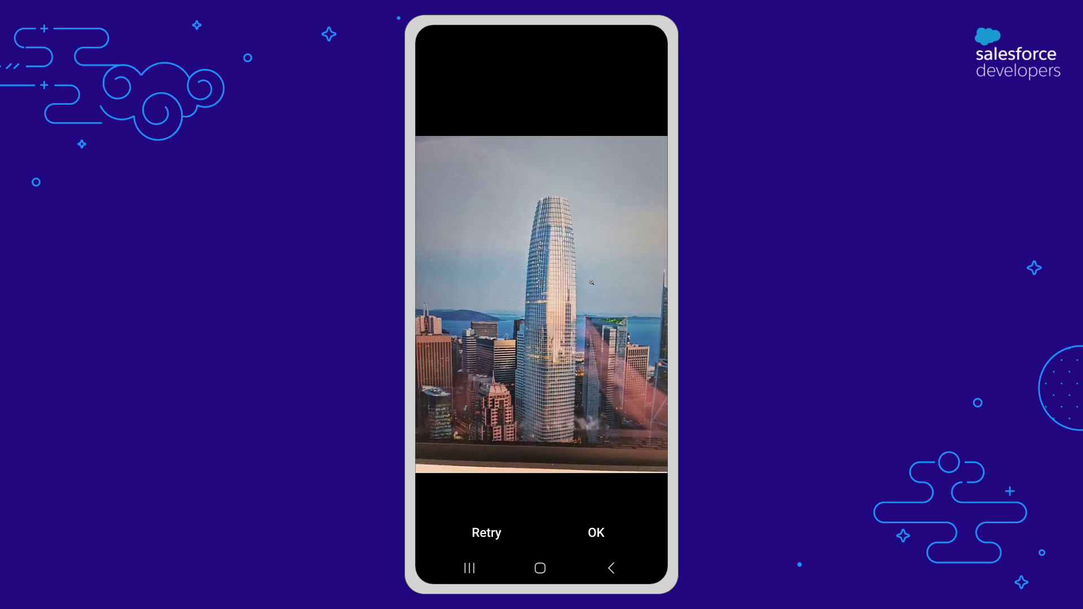
Step: Start the Property QR Code Scanner from the Property Finder page
scroll(637, 303, "down", 3)
scroll(637, 303, "down", 2)
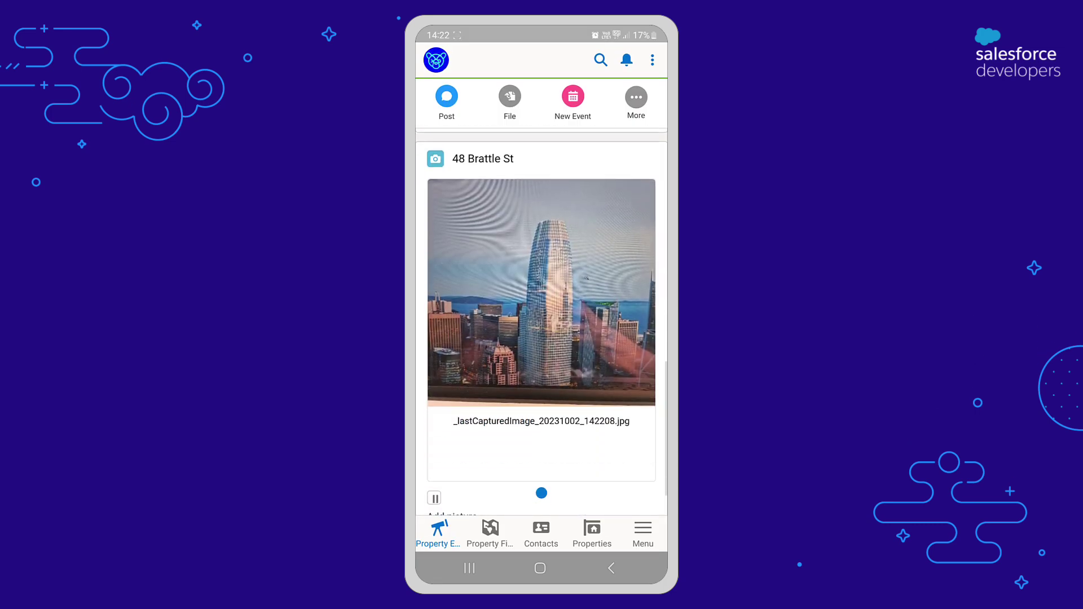
left_click(490, 533)
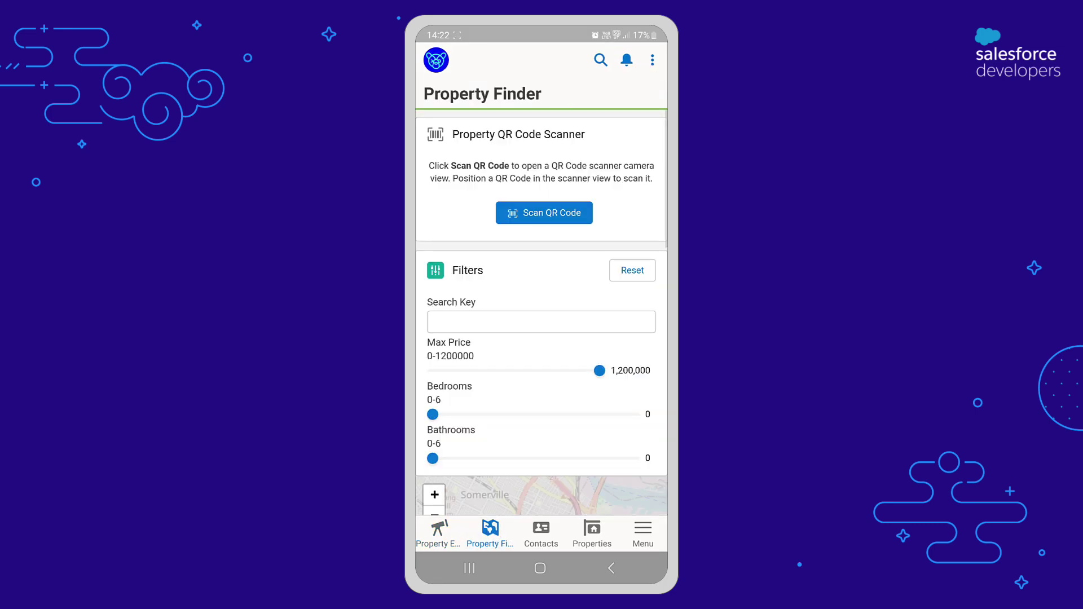
left_click(555, 209)
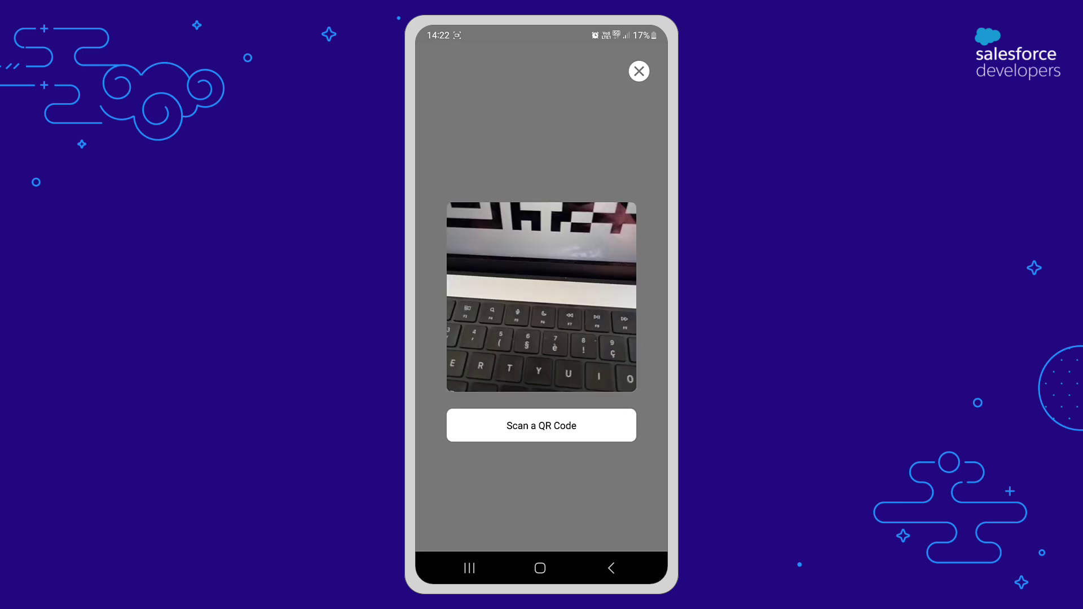